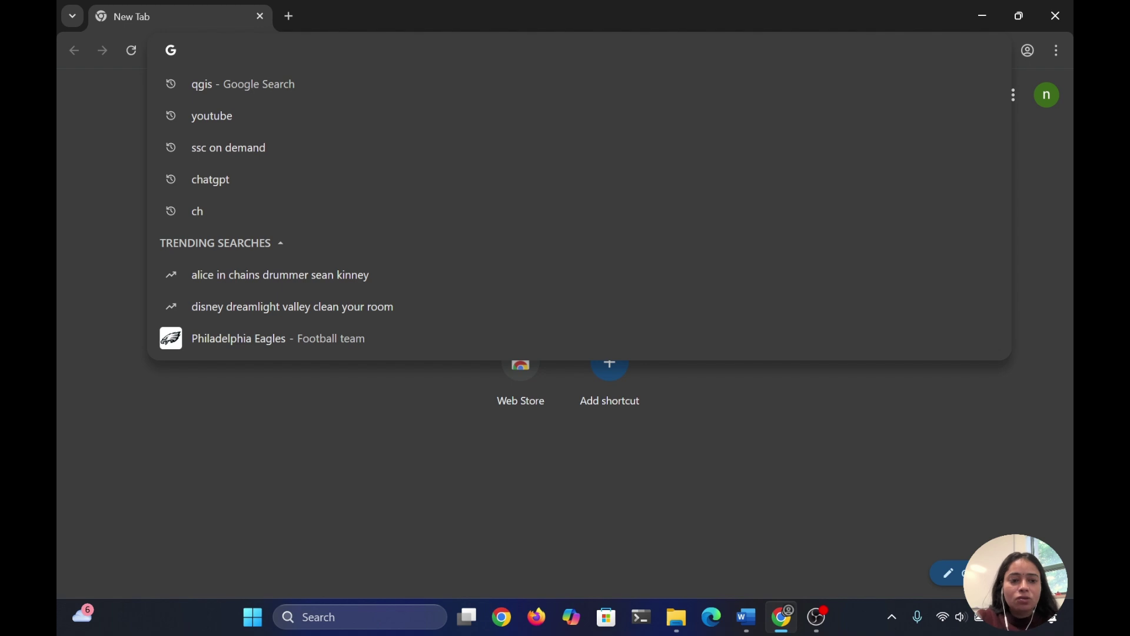
Run a Google search for 'qgis' from the Chrome address bar
text(qgis)
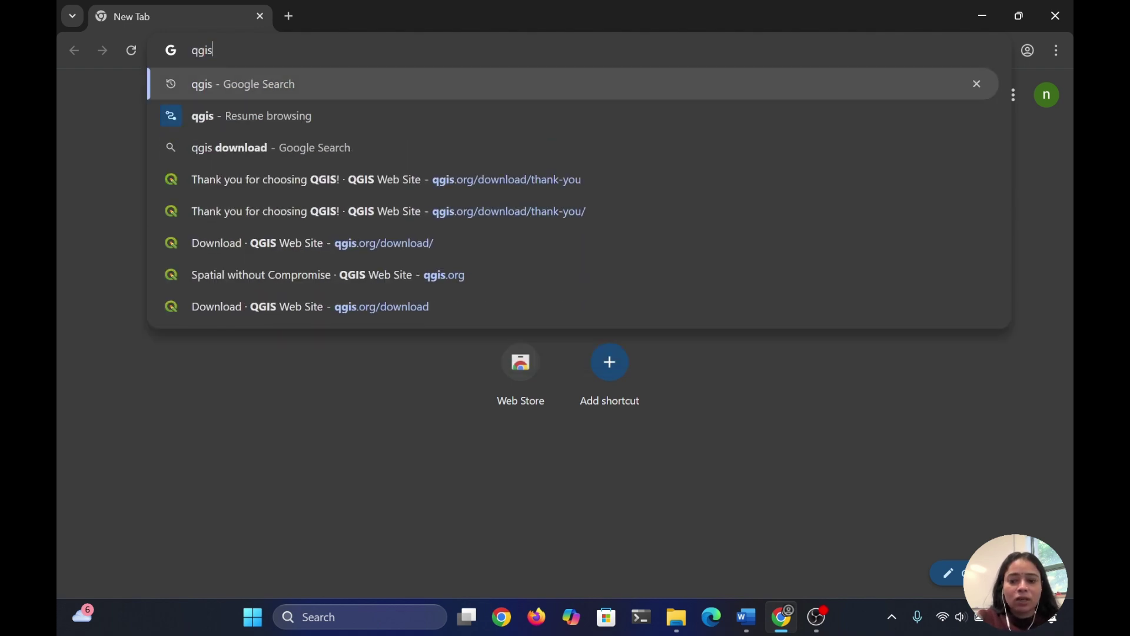
key(Return)
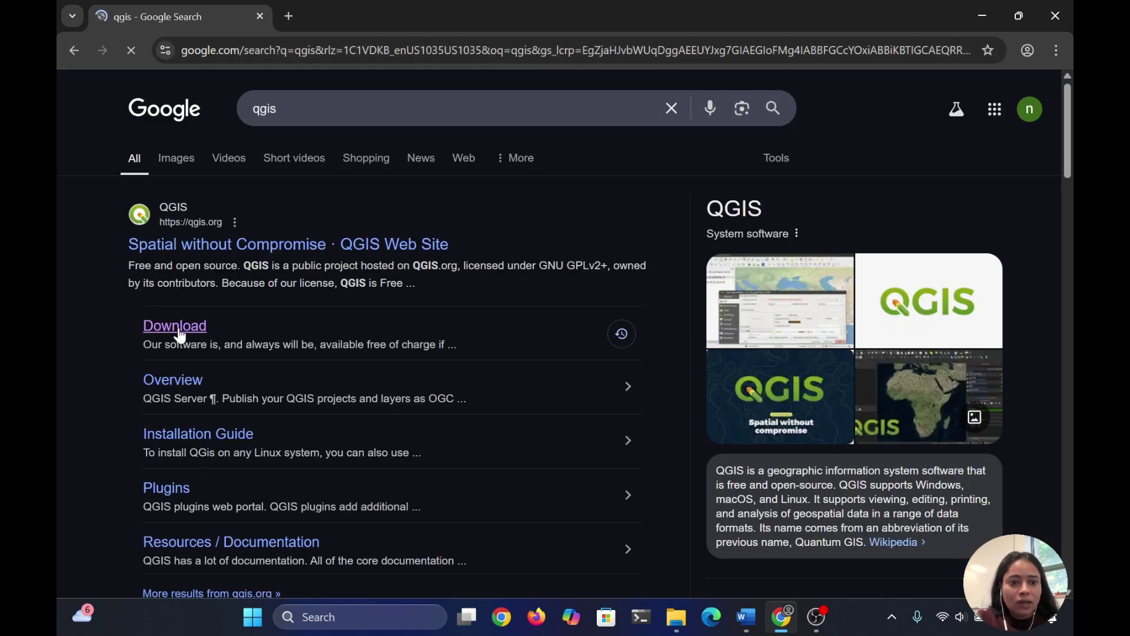
Open the QGIS Download result and scroll through the donation request page
click(177, 327)
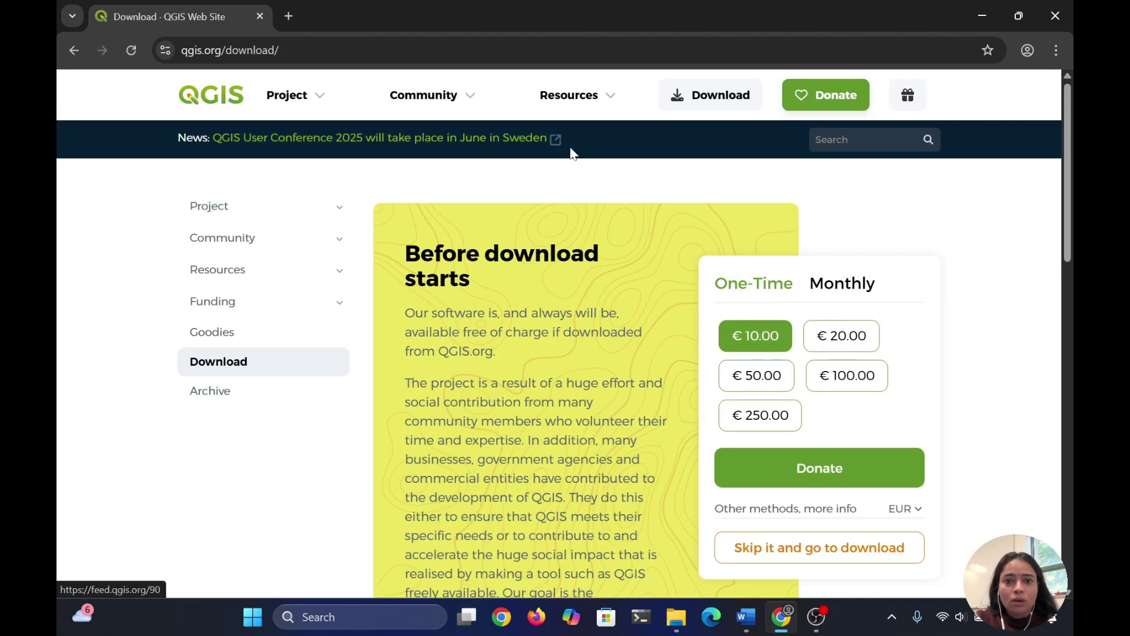
scroll(520, 334, down, 1)
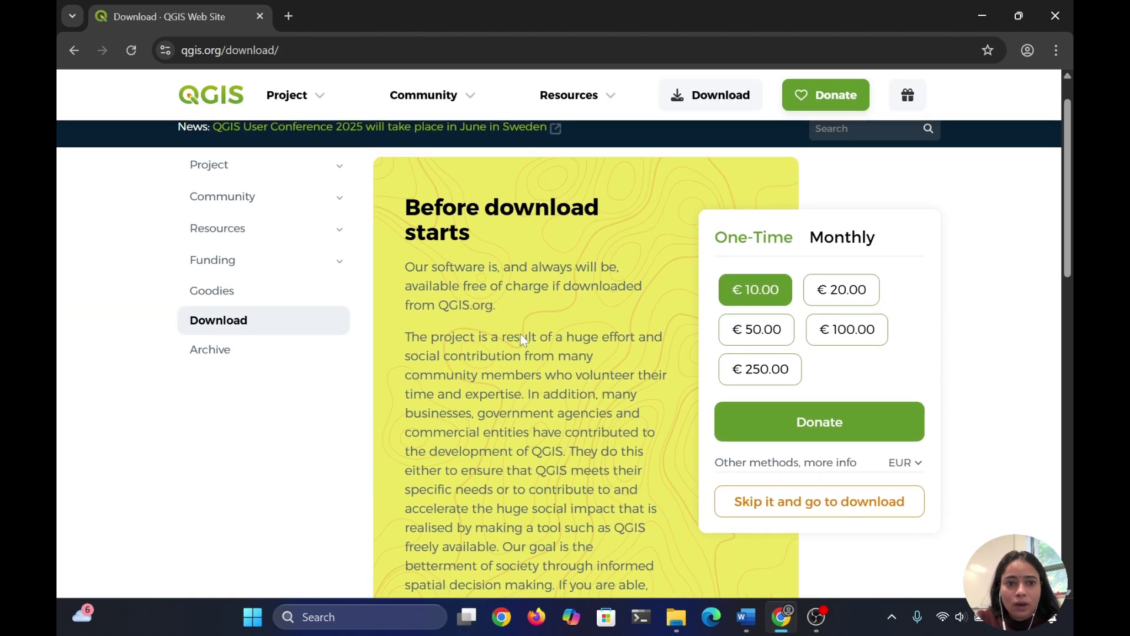
scroll(521, 334, up, 1)
mouse_move(311, 100)
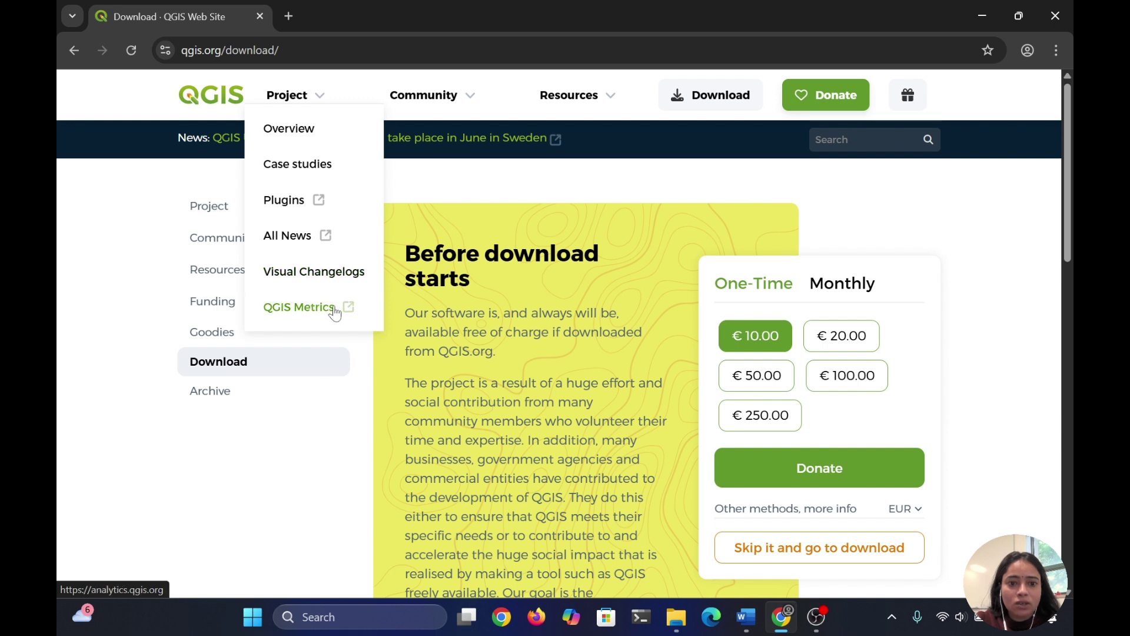
mouse_move(447, 96)
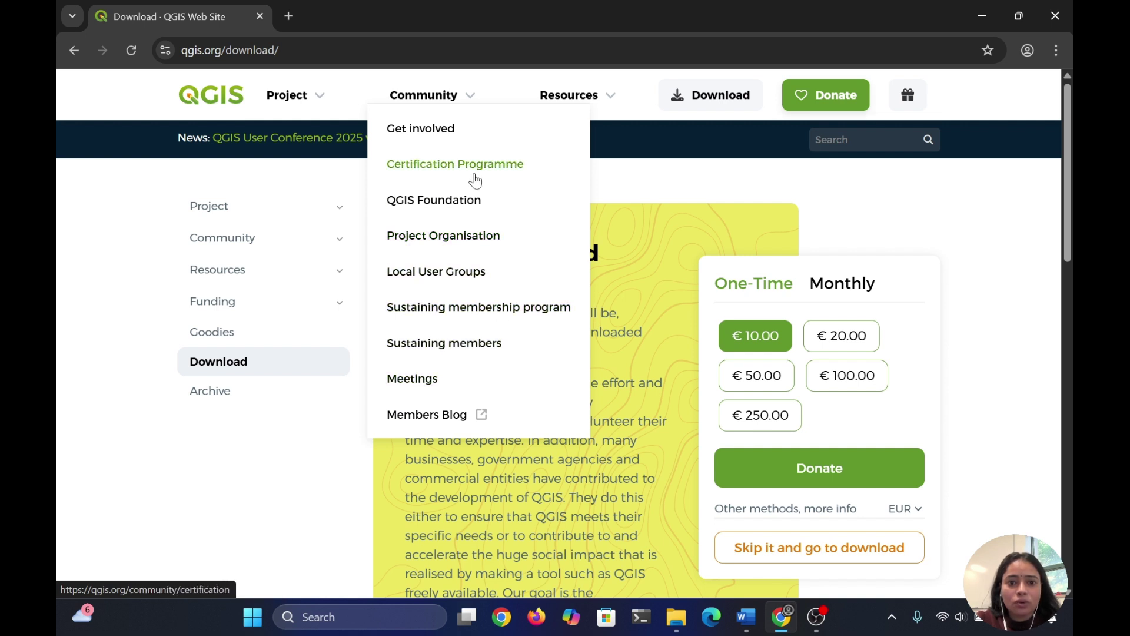
mouse_move(605, 95)
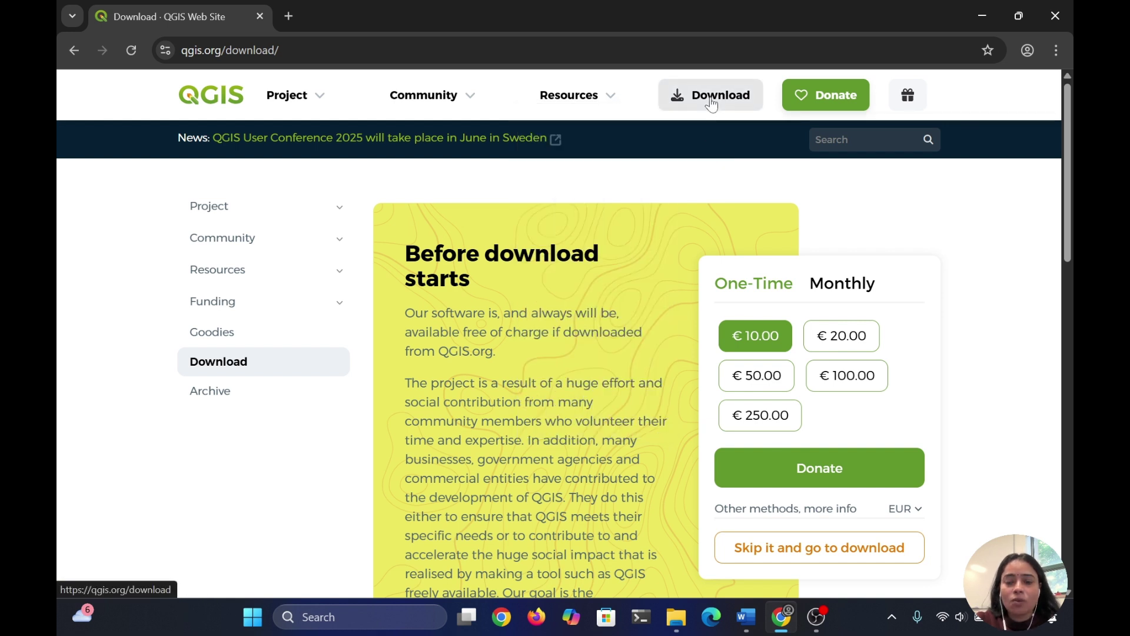
scroll(803, 371, down, 2)
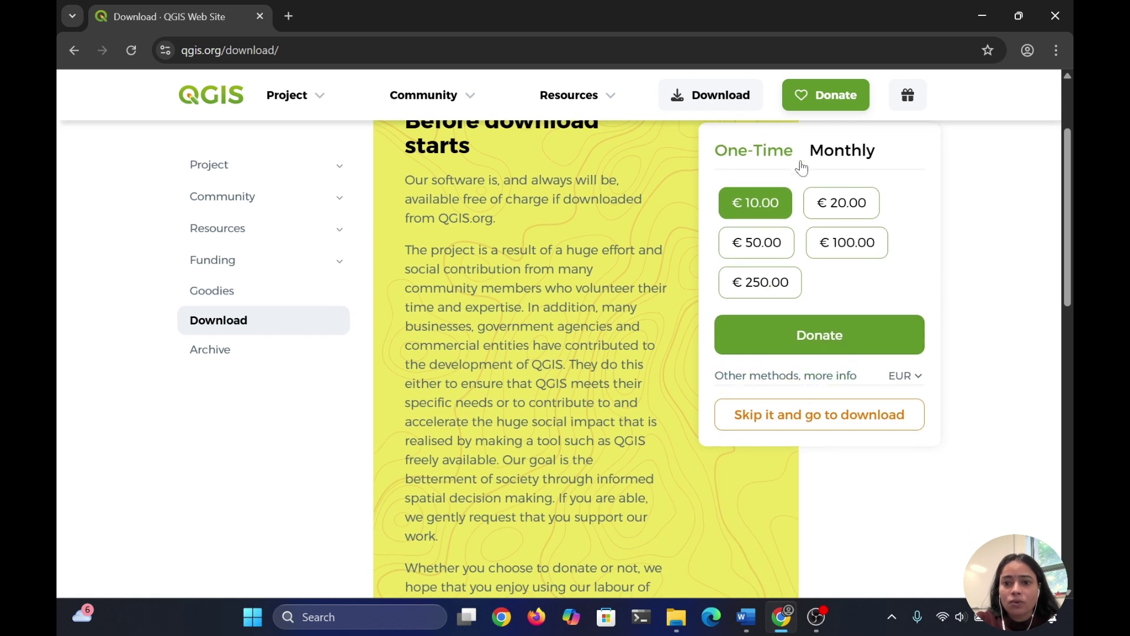
scroll(876, 277, up, 1)
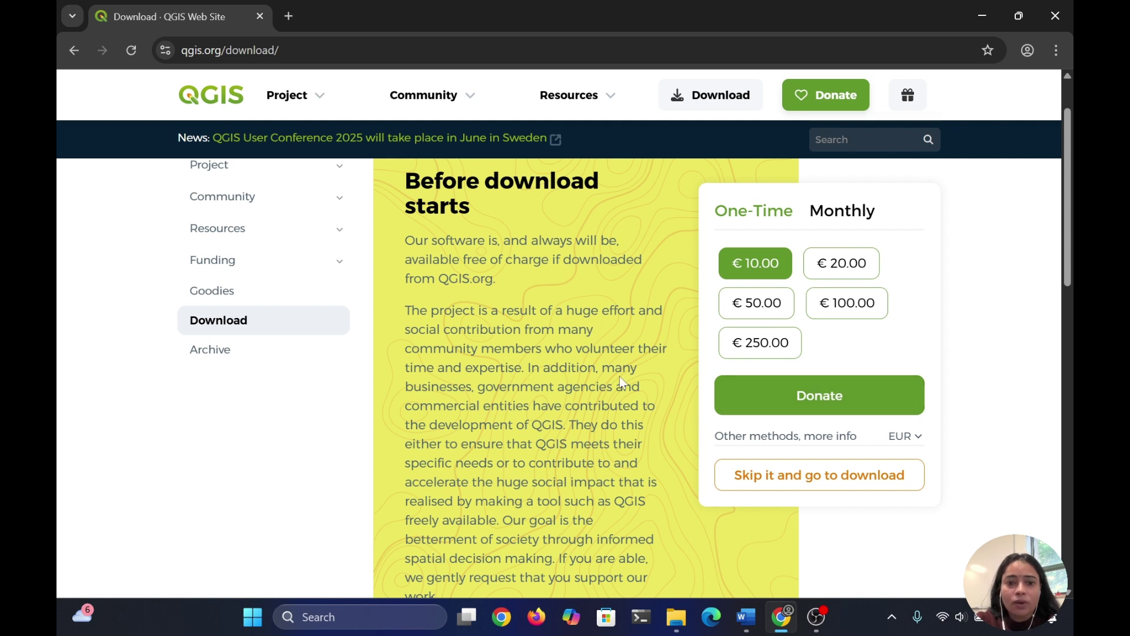
scroll(583, 276, down, 1)
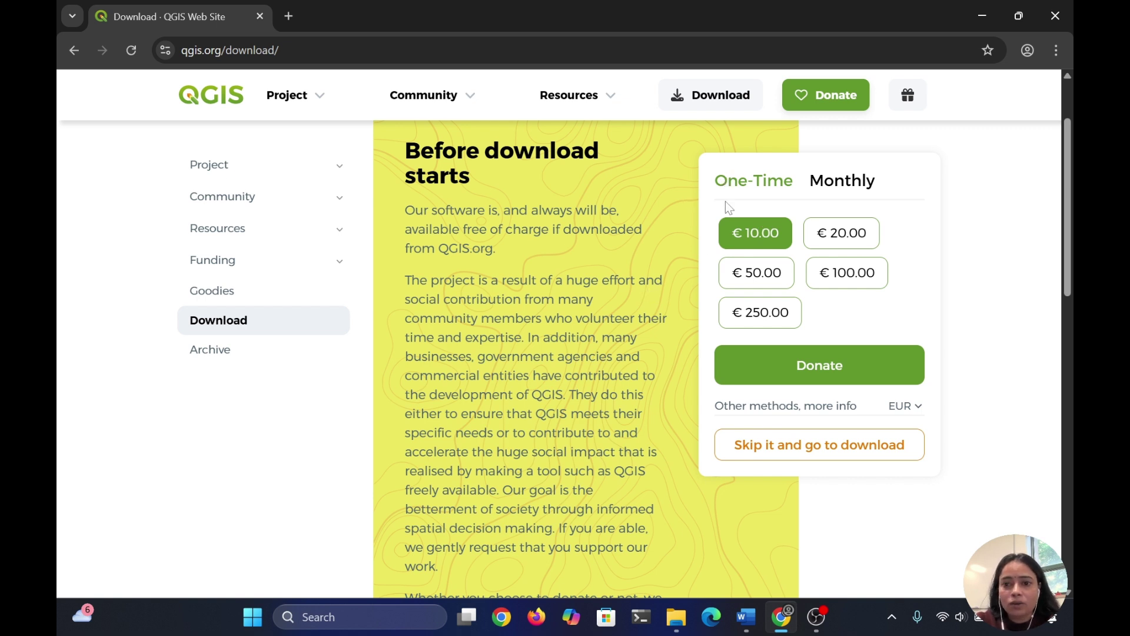
scroll(759, 418, down, 1)
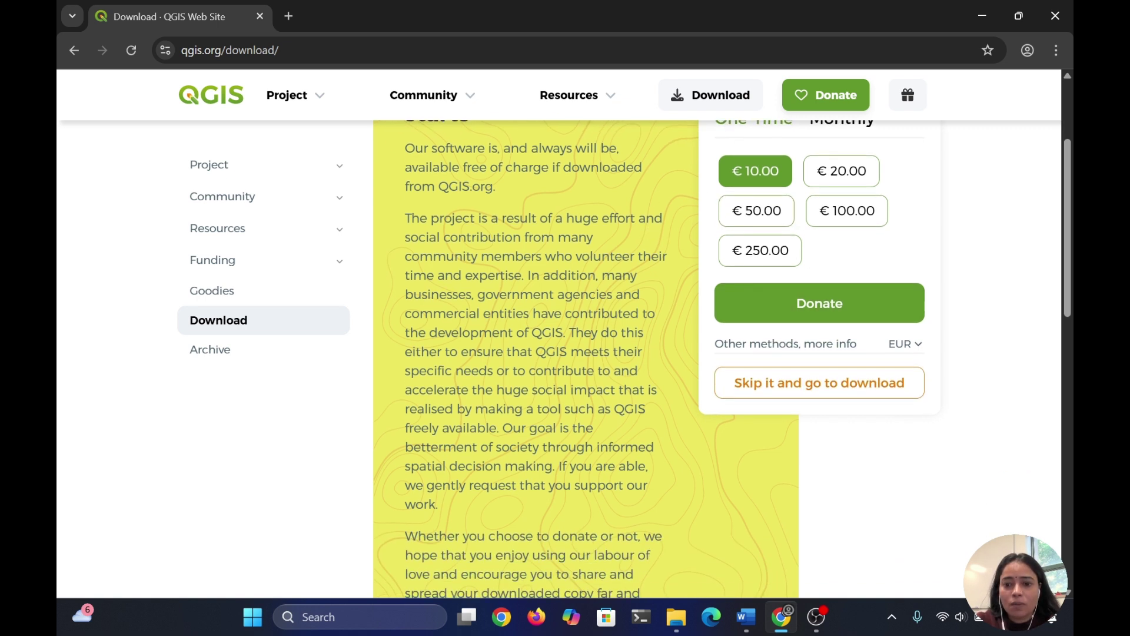
Skip the donation and scroll to the Offline (Standalone) installers for Windows
click(753, 386)
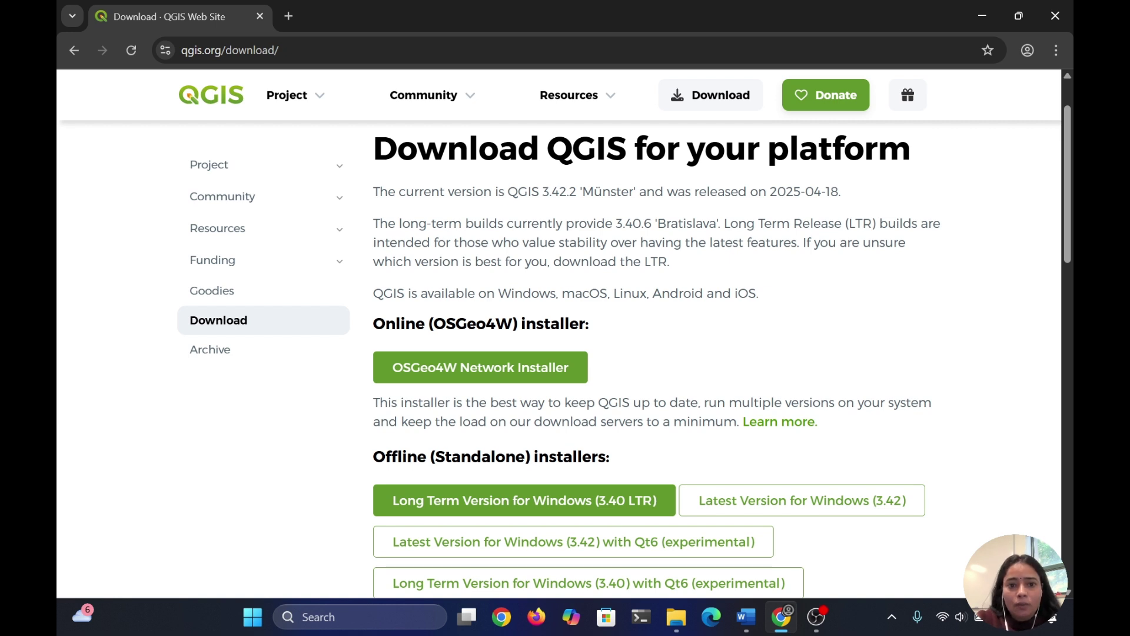
scroll(597, 339, down, 2)
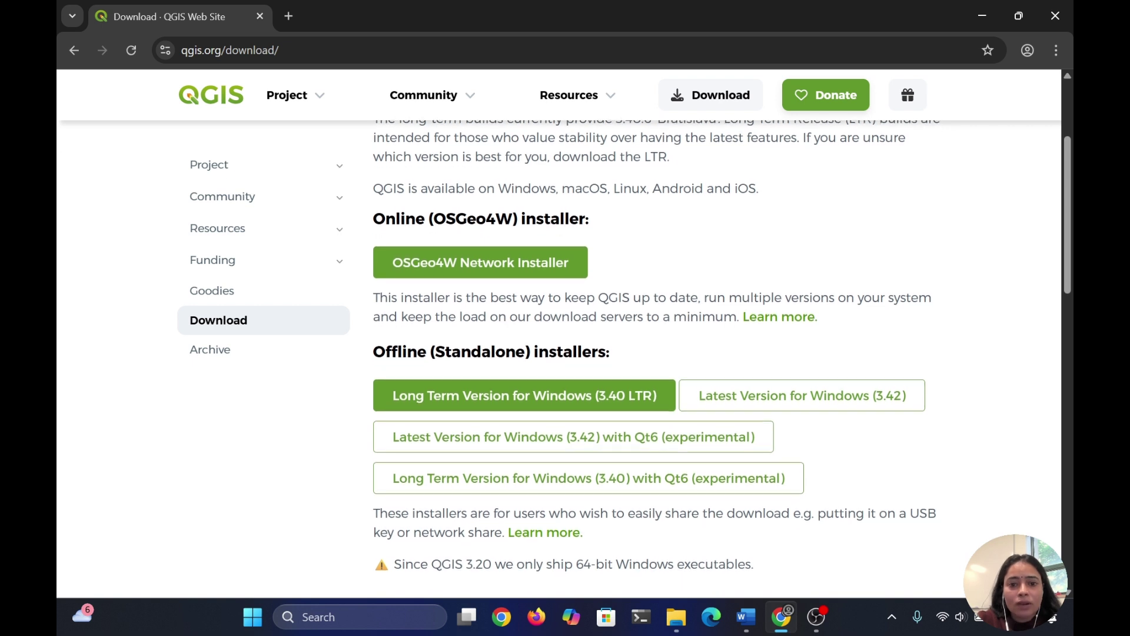
scroll(615, 333, down, 1)
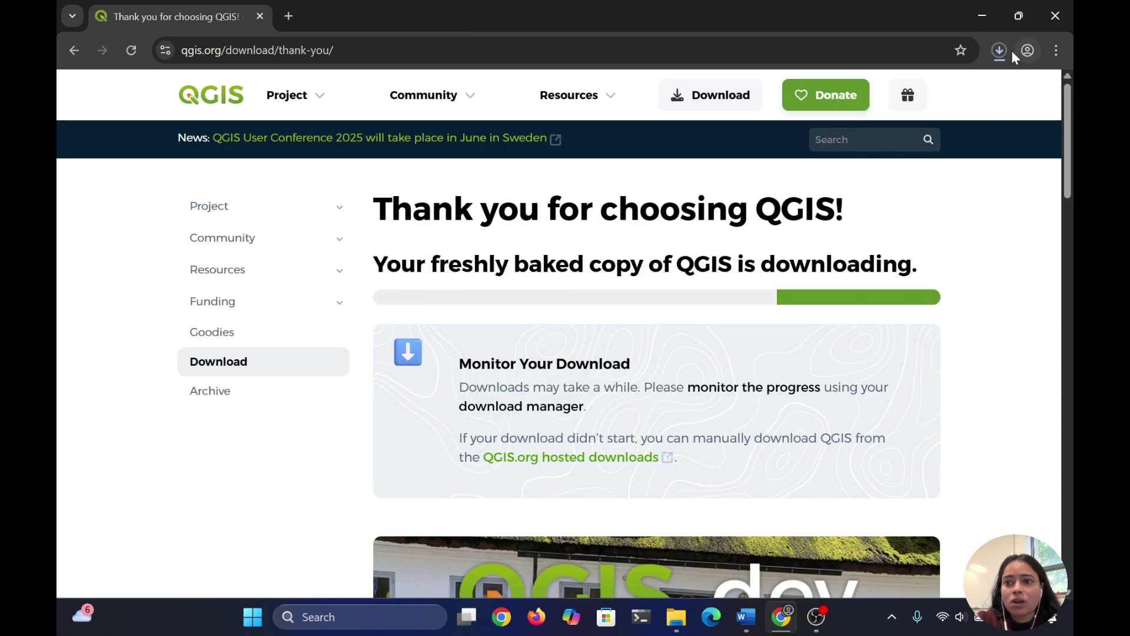
Pause the in-progress QGIS installer download in Chrome's downloads list
click(998, 57)
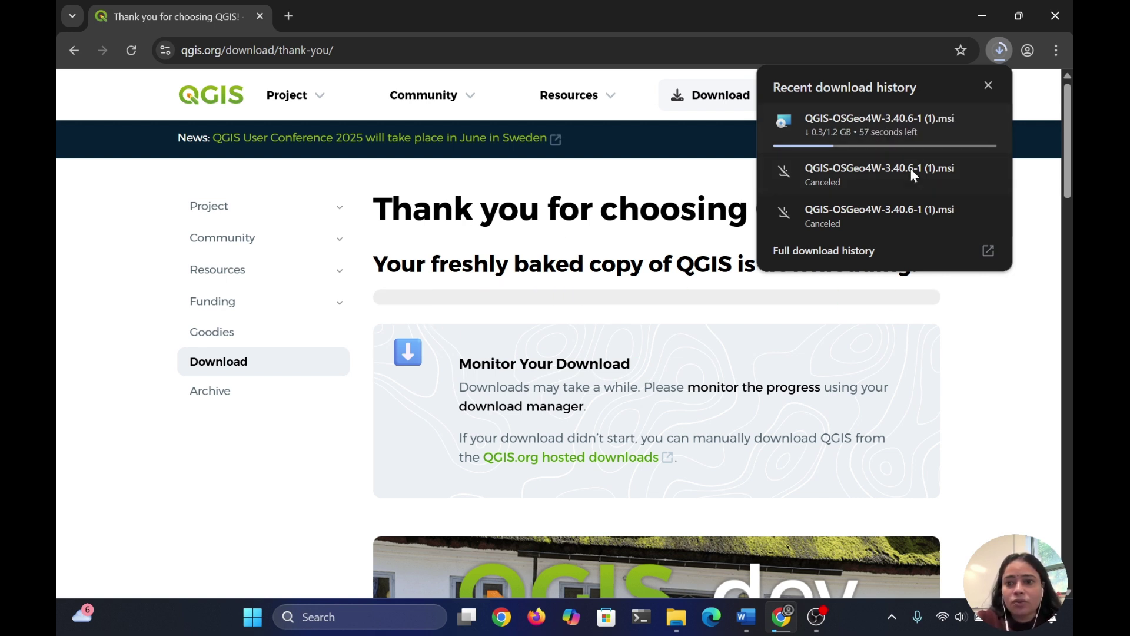
mouse_move(955, 123)
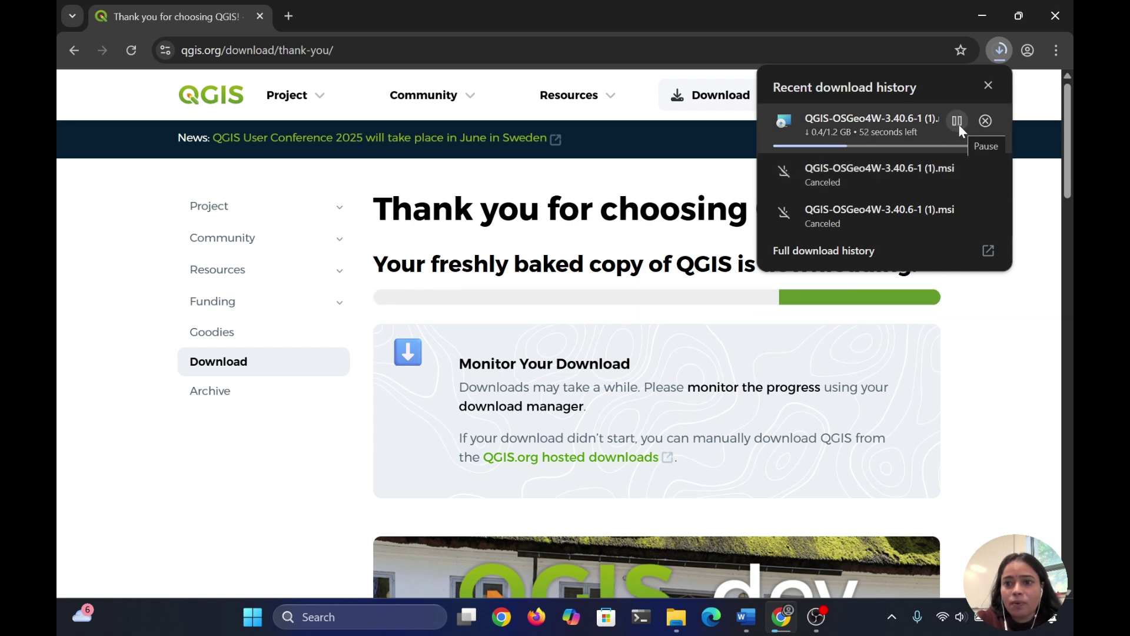
click(958, 124)
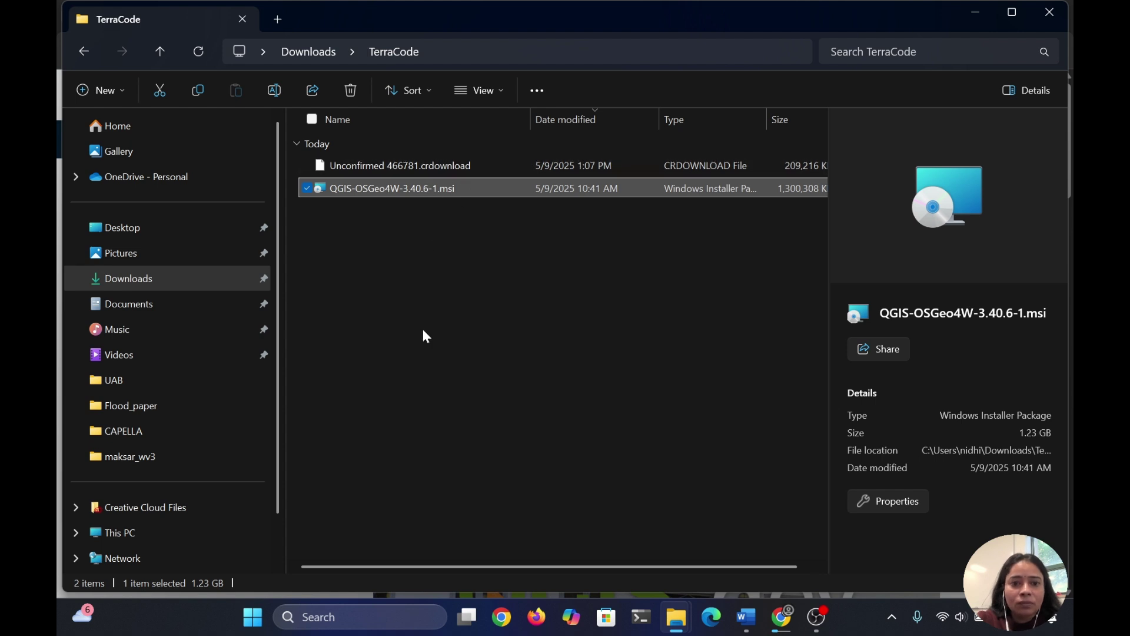
Run QGIS-OSGeo4W-3.40.6-1.msi from the TerraCode folder
double_click(456, 194)
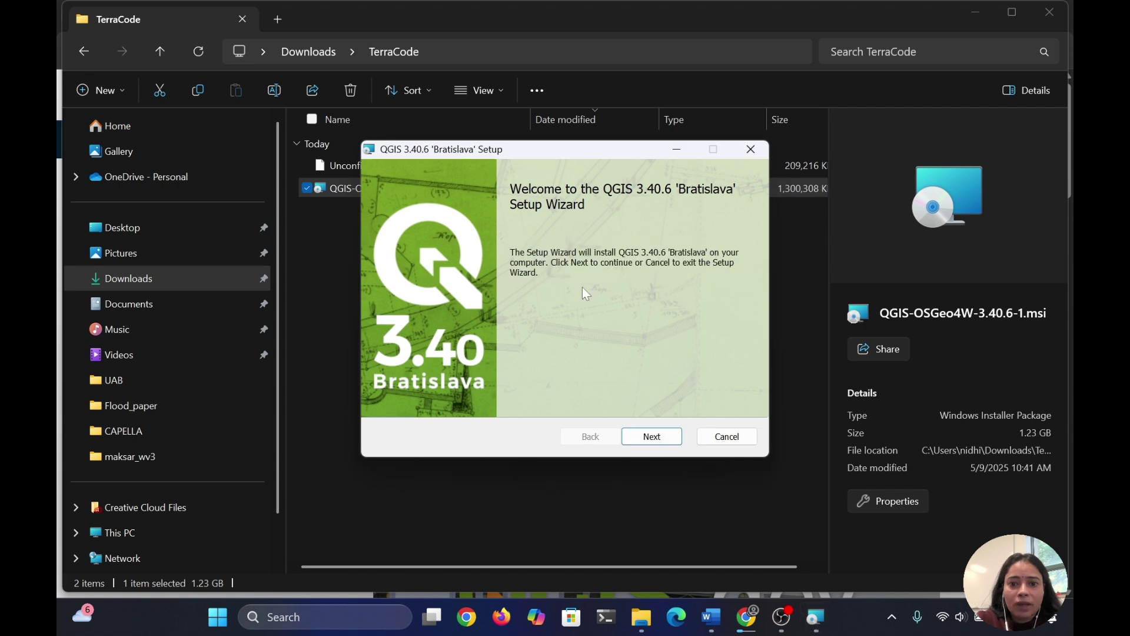
Move past the welcome page and accept the QGIS license agreement
click(643, 439)
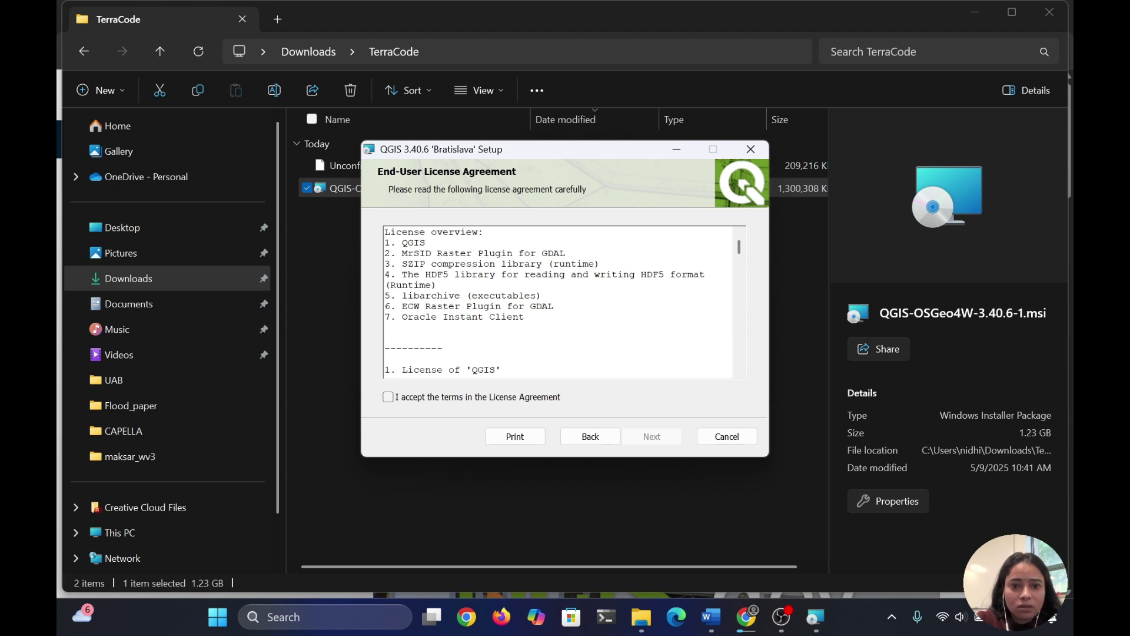
scroll(559, 301, down, 20)
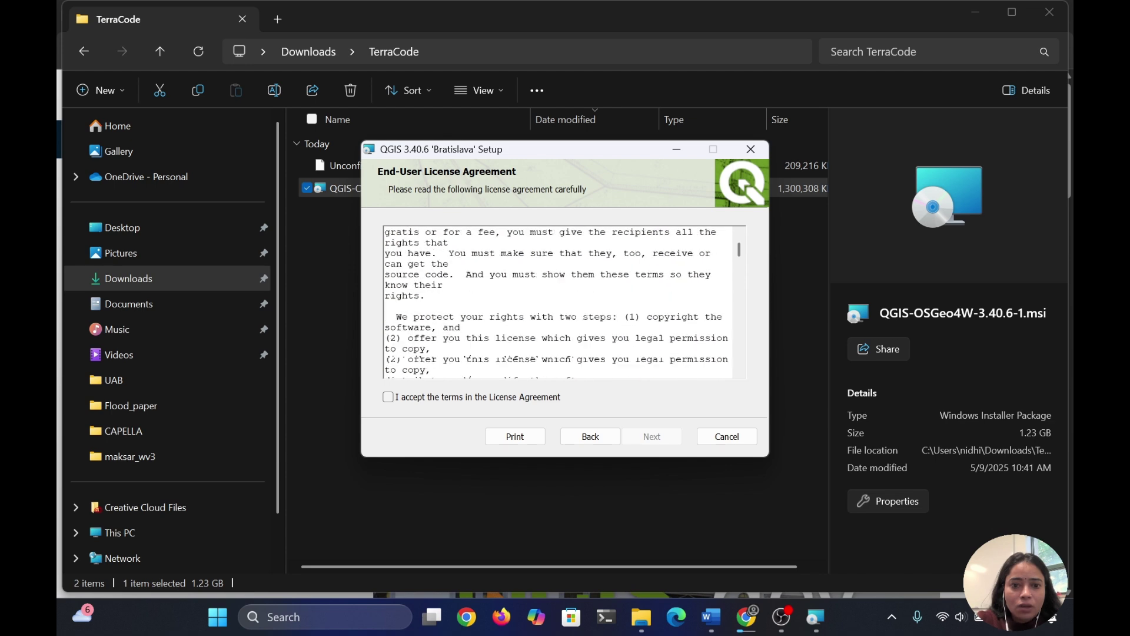
scroll(559, 302, down, 8)
scroll(559, 301, up, 10)
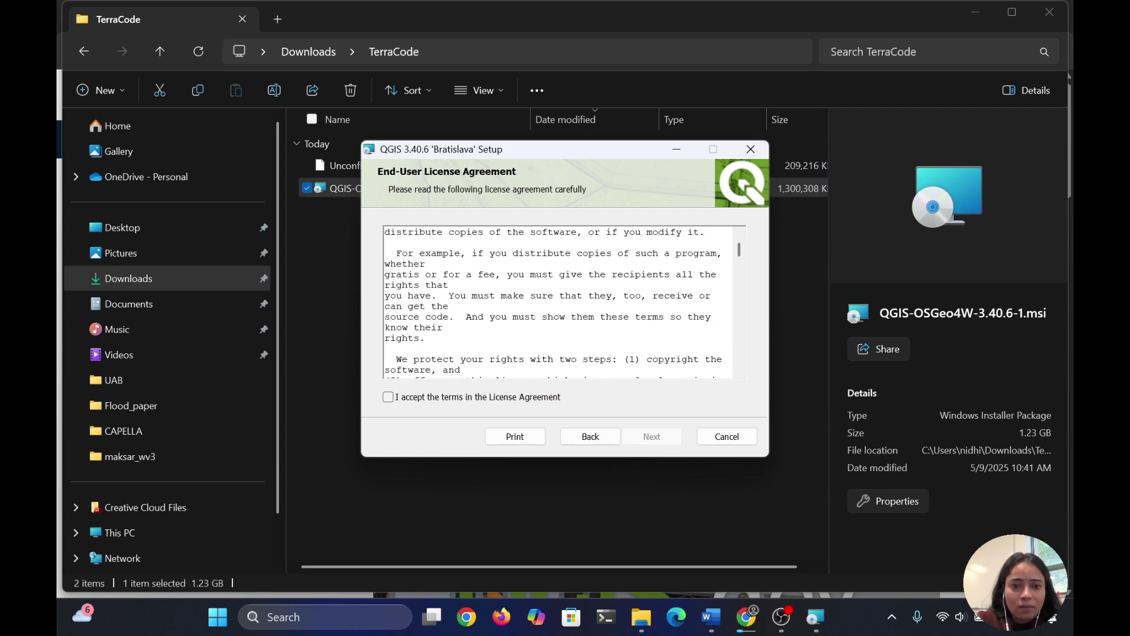
scroll(559, 301, up, 15)
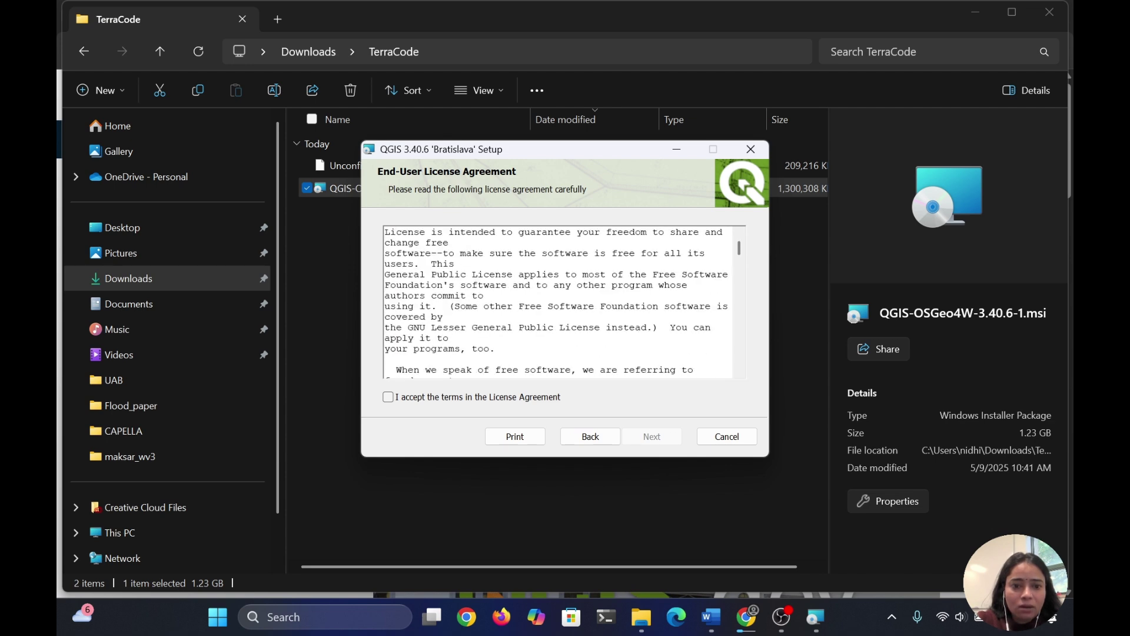
click(388, 397)
Keep the default C:\Program Files\QGIS 3.40.6\ folder and shortcuts, and start installing
click(650, 435)
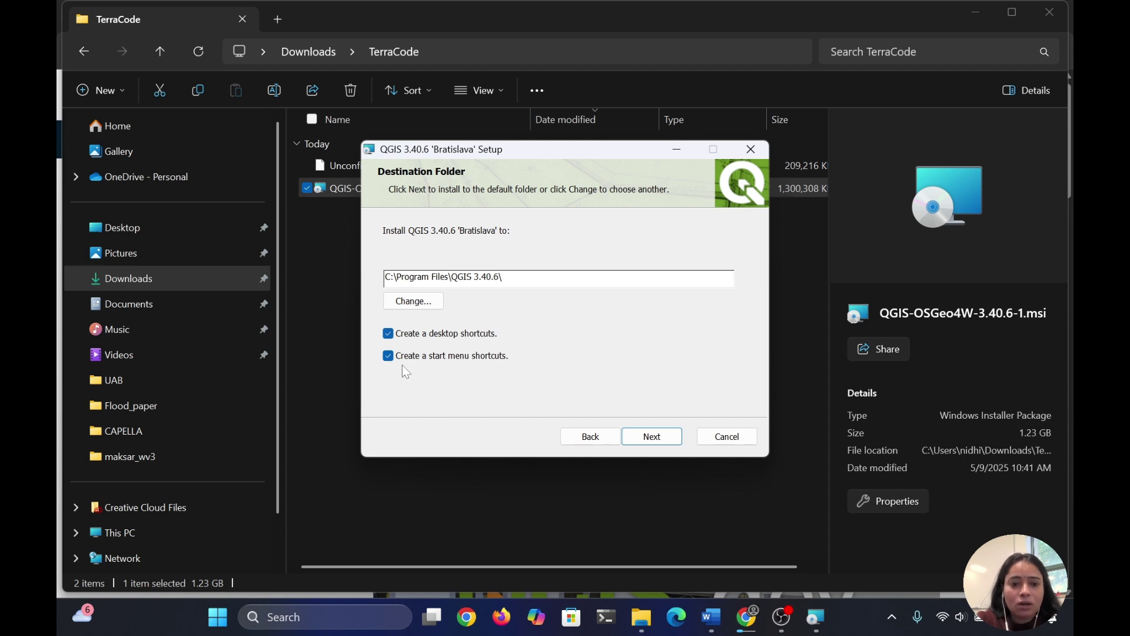
click(657, 436)
click(657, 437)
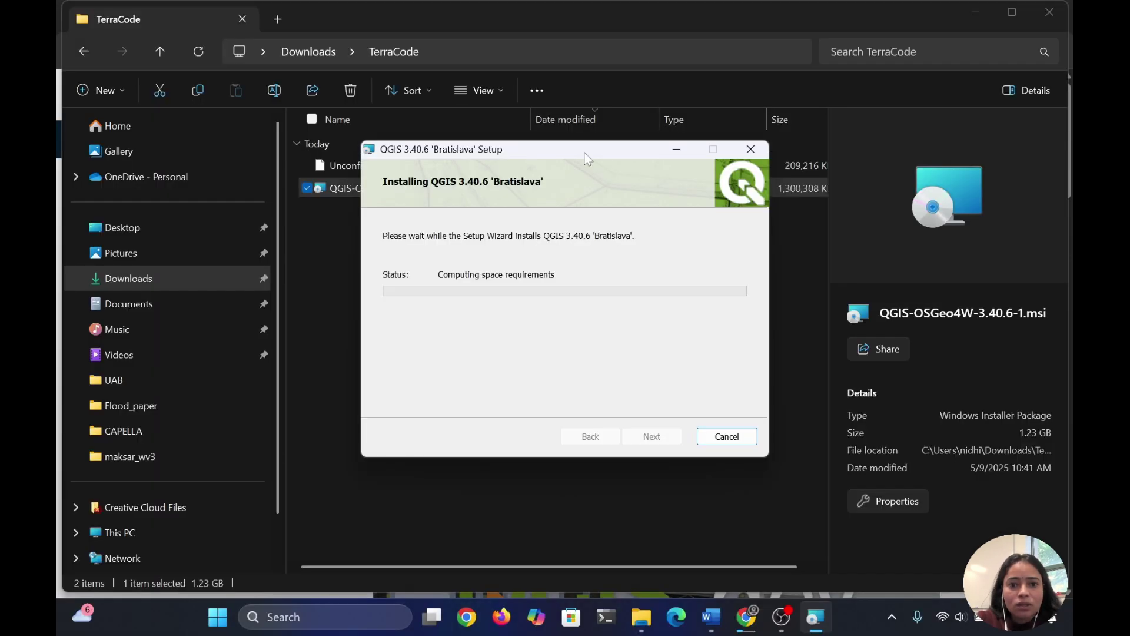
Move the setup window higher and wait for the QGIS 3.40.6 installation to complete
drag(585, 153, 575, 126)
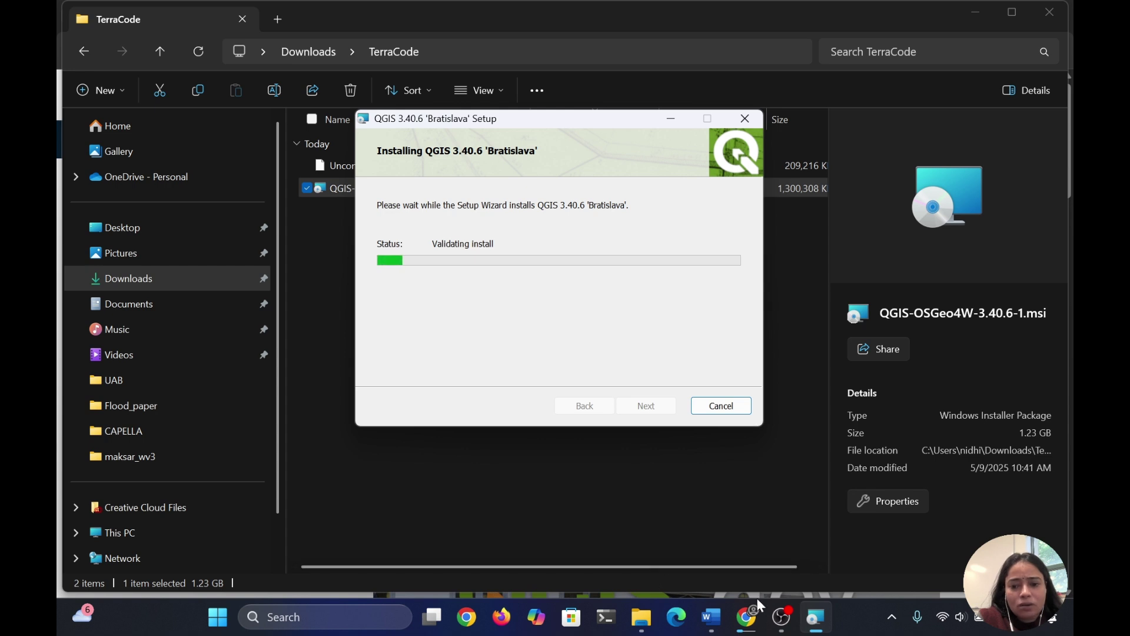
mouse_move(783, 628)
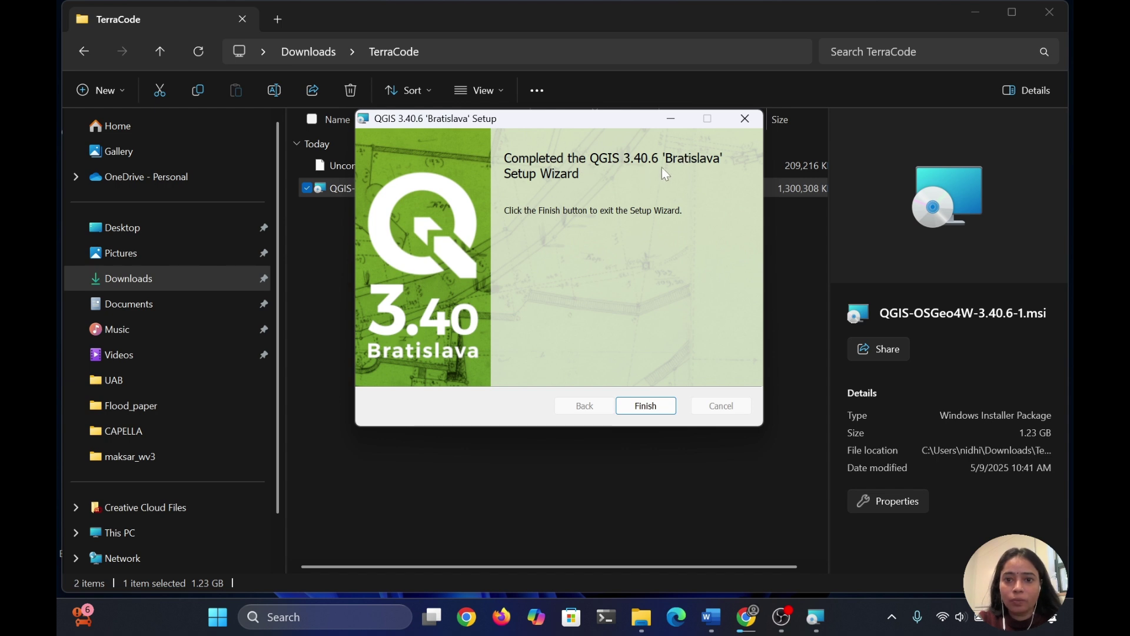
Finish the setup wizard and start QGIS Desktop 3.40.6 from the Start menu's Recommended list
click(644, 407)
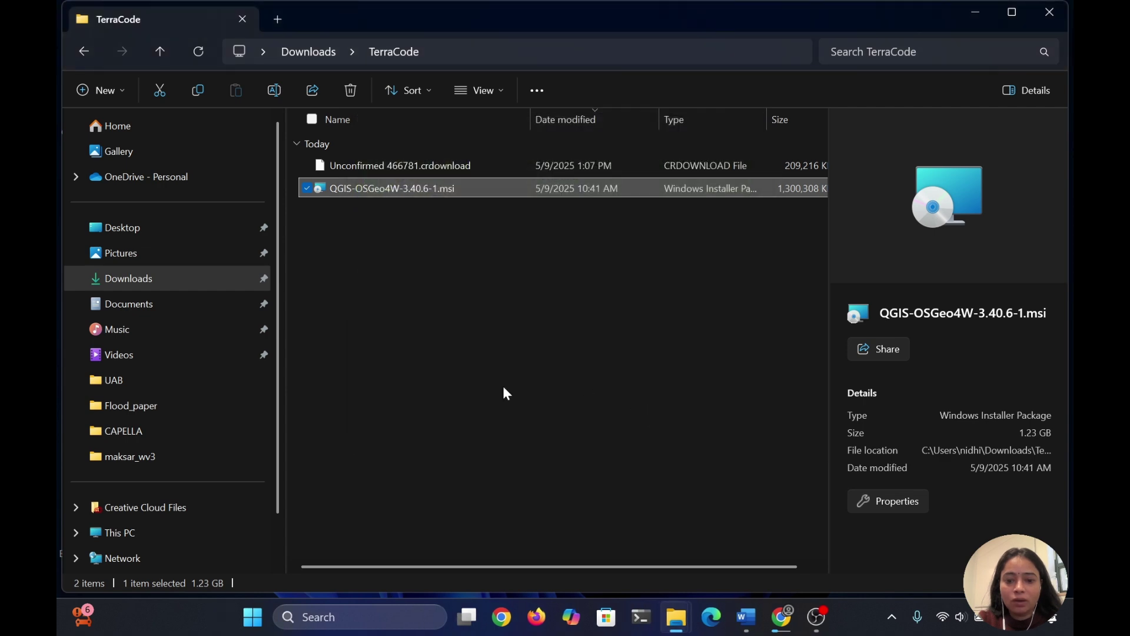
click(258, 624)
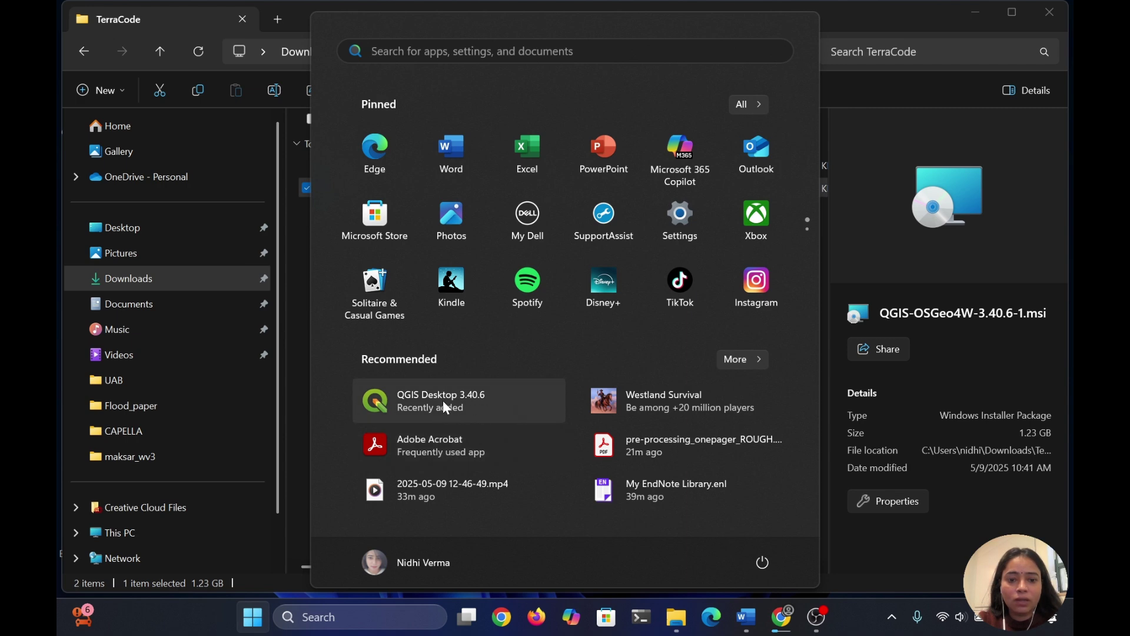
click(445, 404)
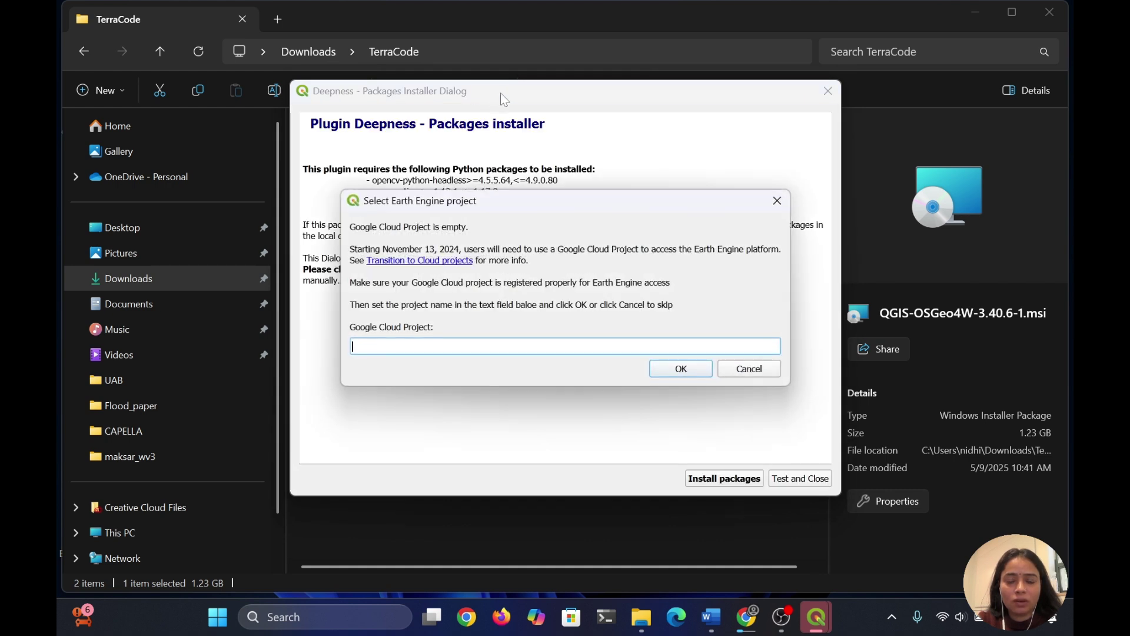
Skip the Earth Engine project prompt, dismiss the scpplugin error, and install Deepness packages
click(747, 372)
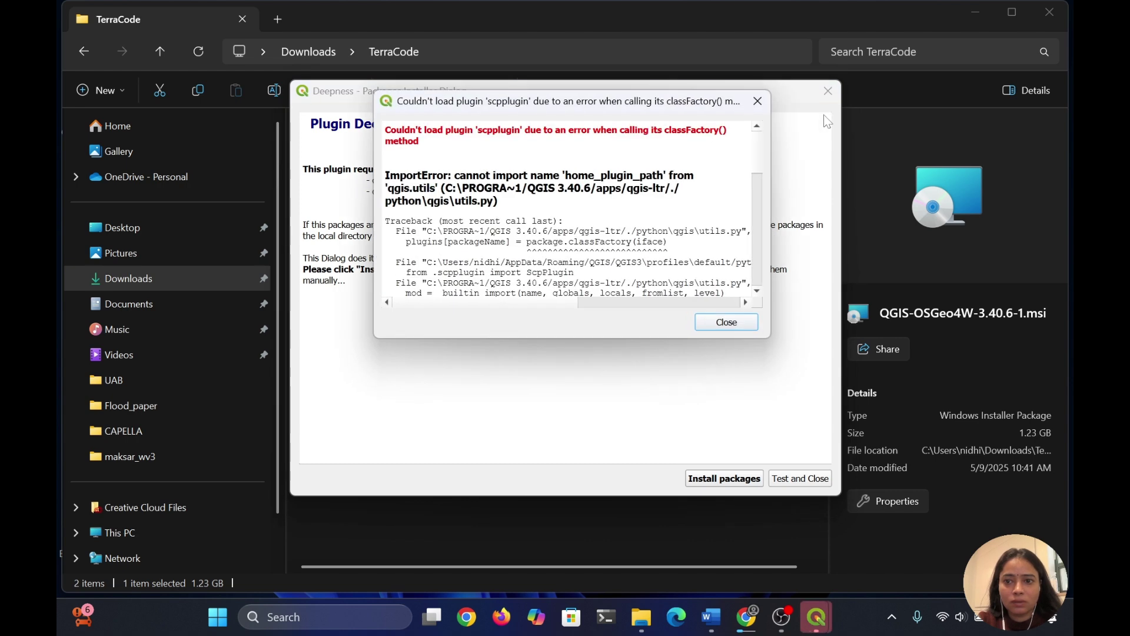
click(739, 324)
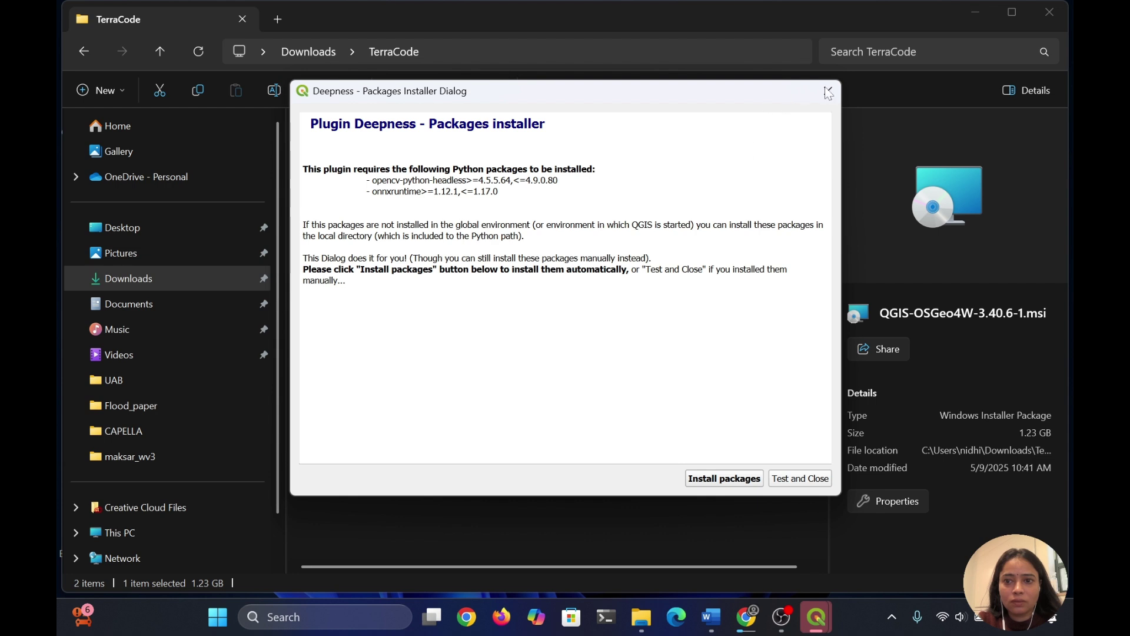
click(754, 478)
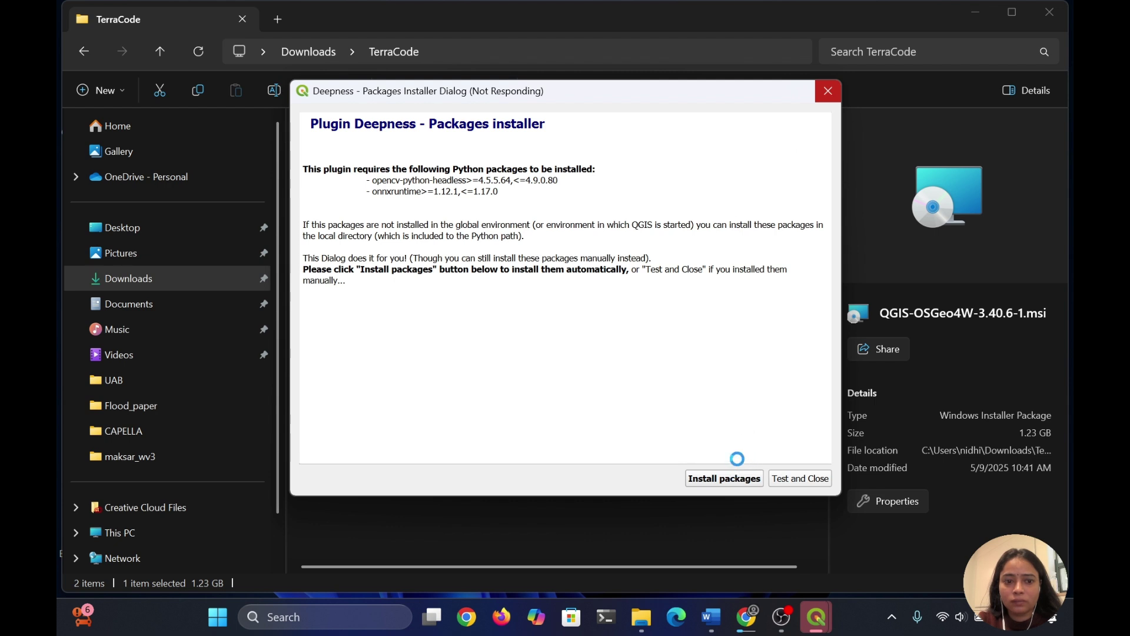
Force-close the unresponsive Deepness installer with 'Close the program'
click(828, 91)
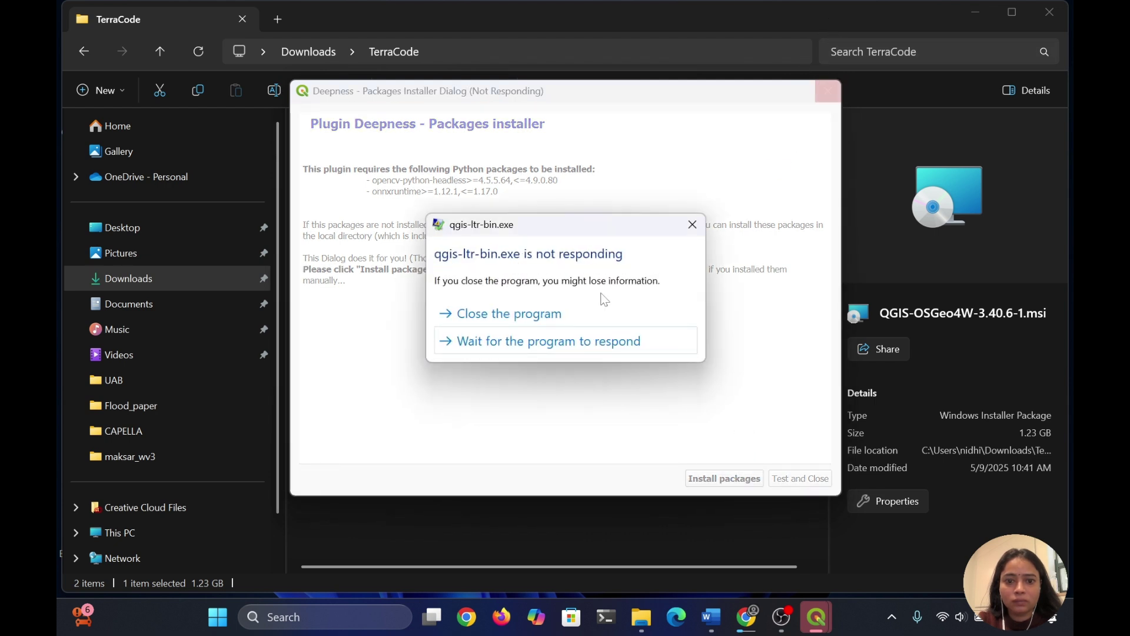
click(557, 340)
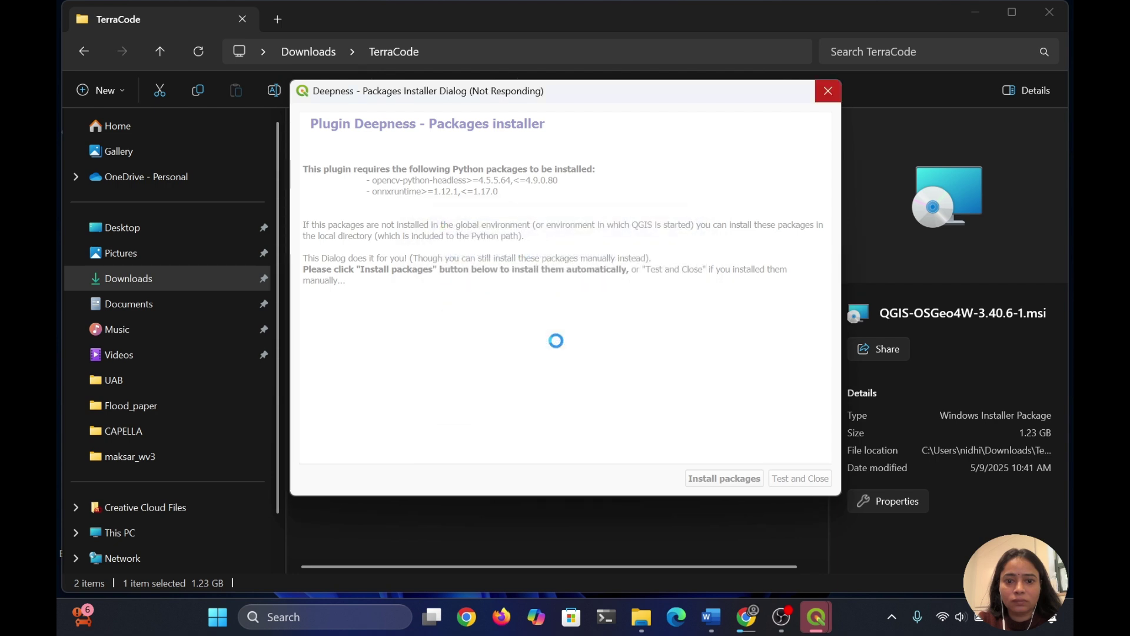
drag(789, 99, 759, 296)
click(798, 288)
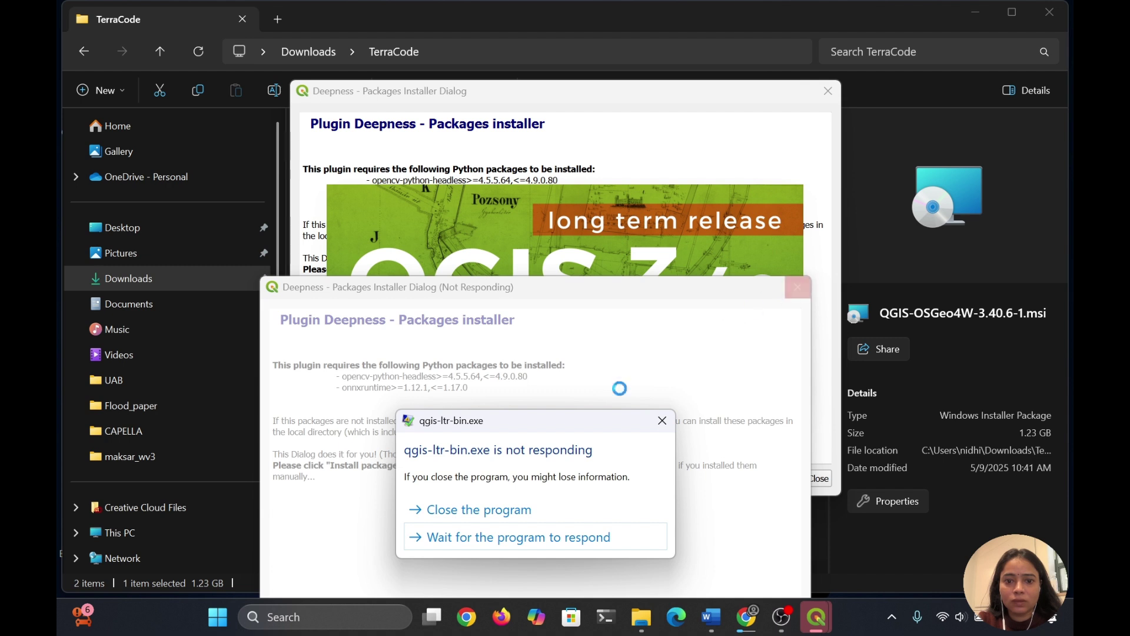
click(491, 514)
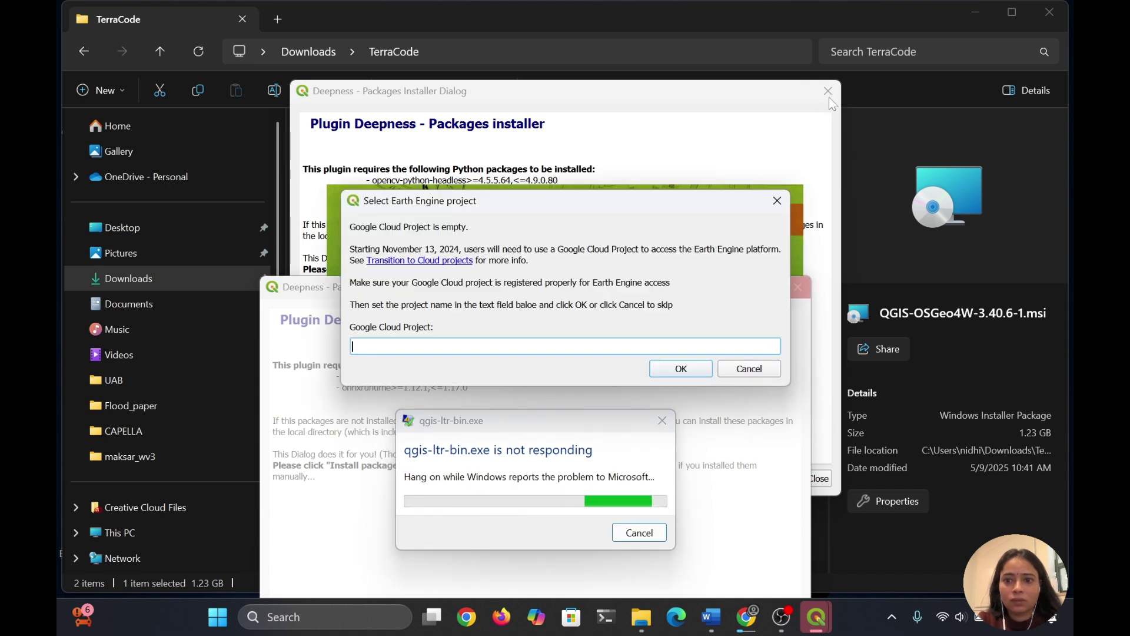
Skip the Earth Engine prompt again, dismiss the scpplugin error, and close the Deepness installer
click(750, 370)
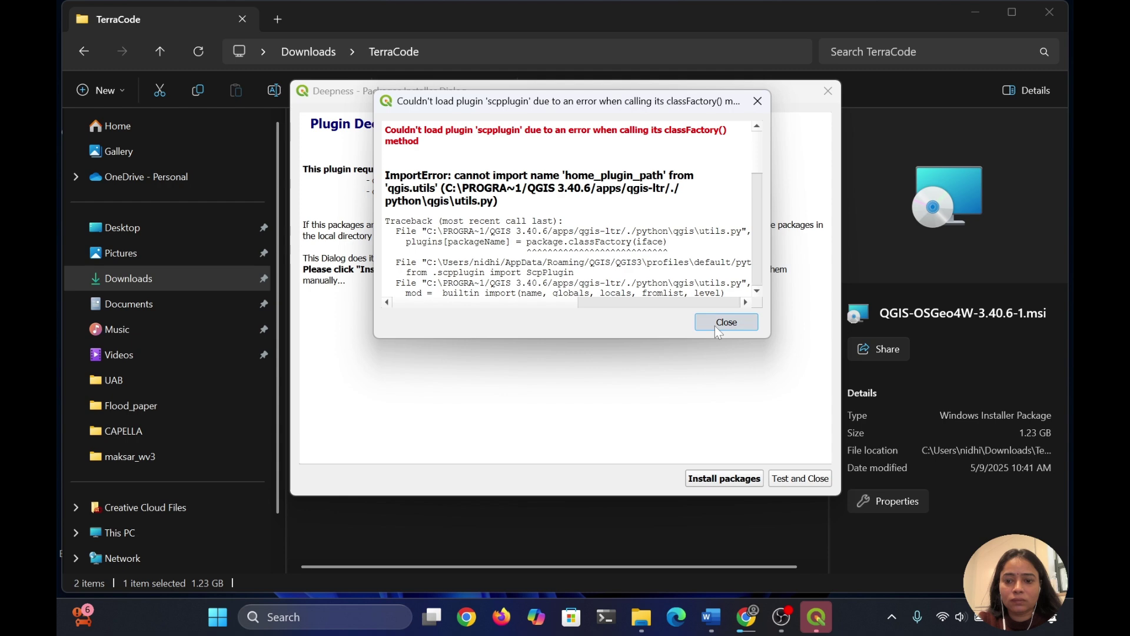
click(714, 325)
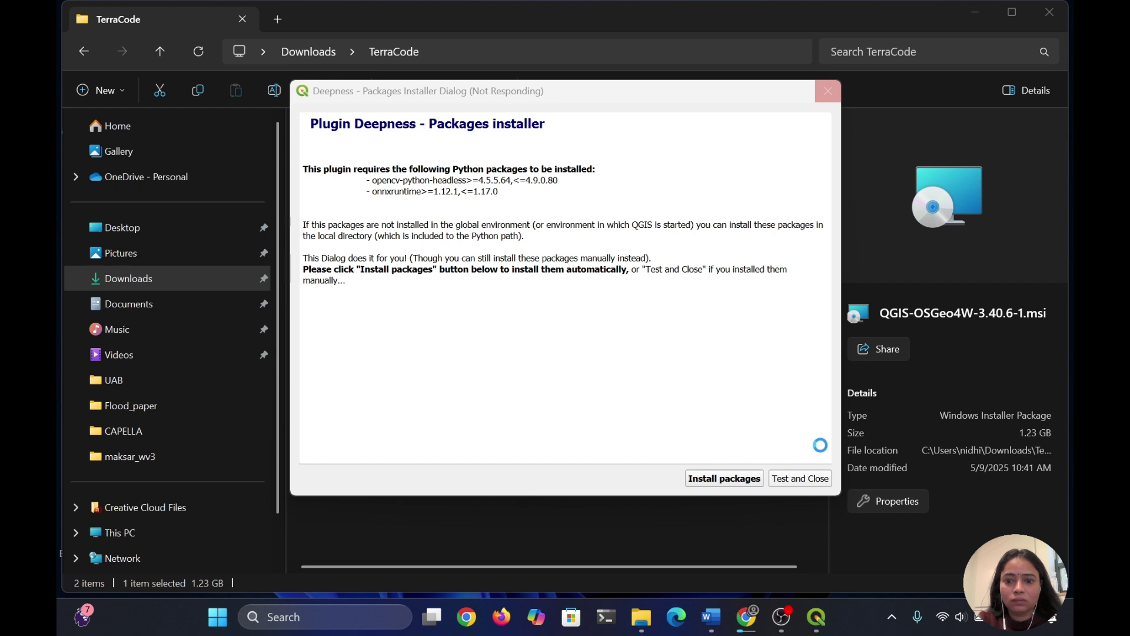
click(828, 93)
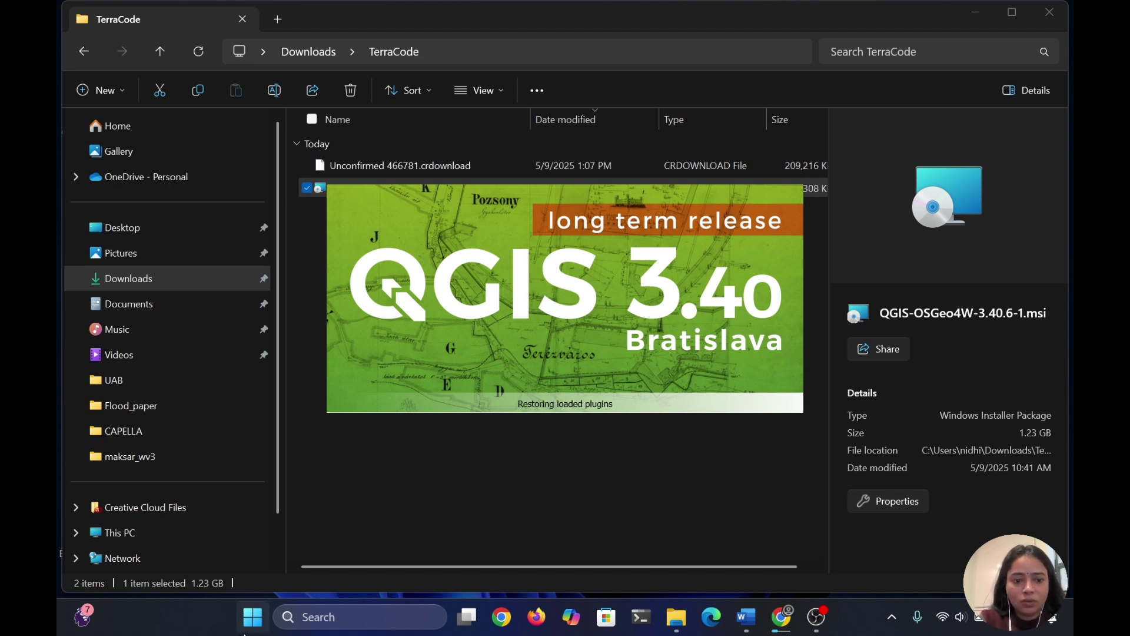
Enter a Google Cloud project name, then dismiss the ee_plugin and scpplugin load errors
click(253, 618)
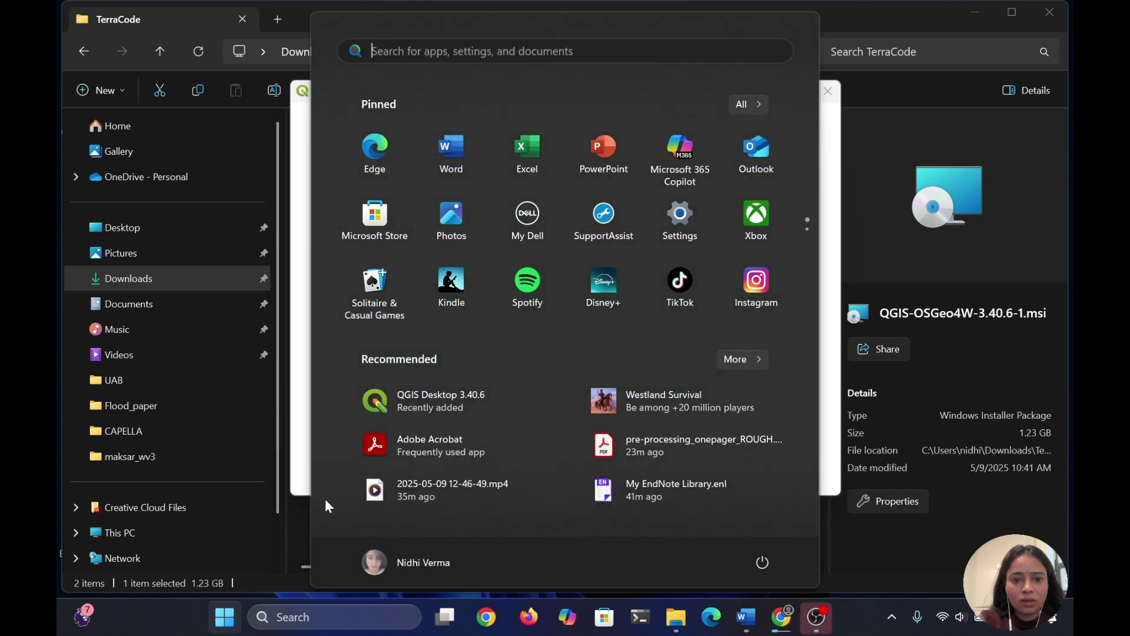
click(305, 357)
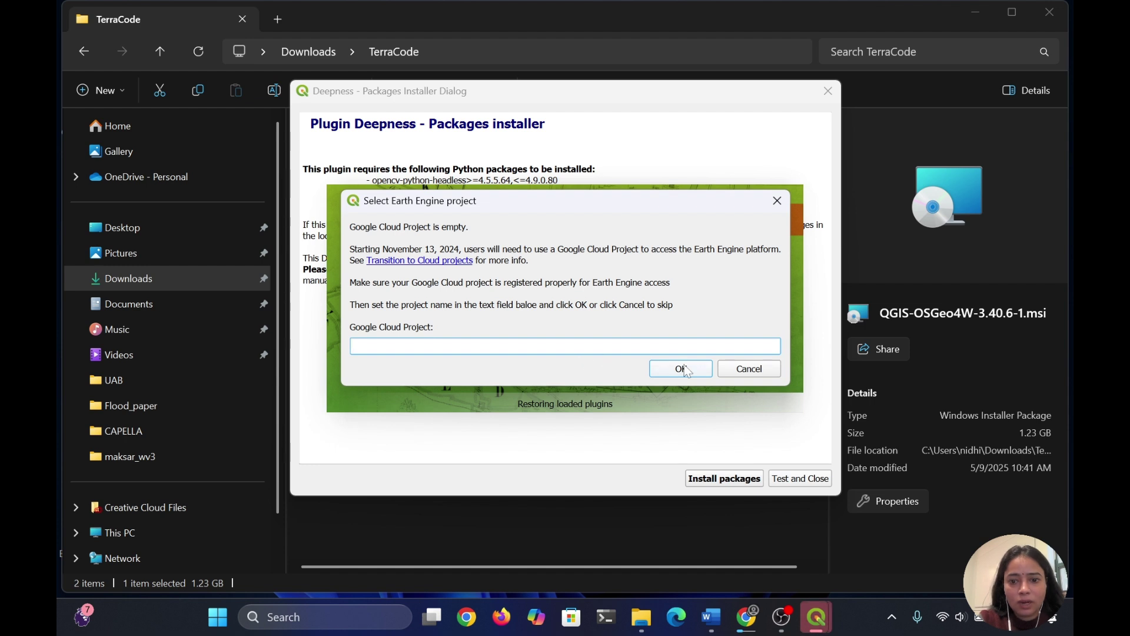
text(Nidhi)
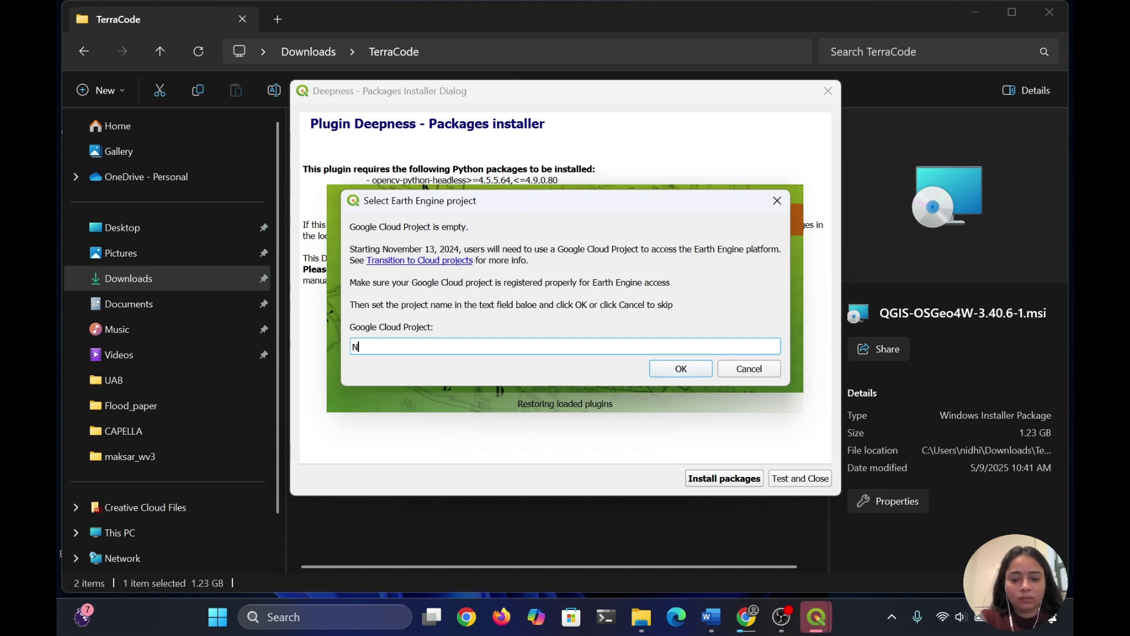
click(698, 373)
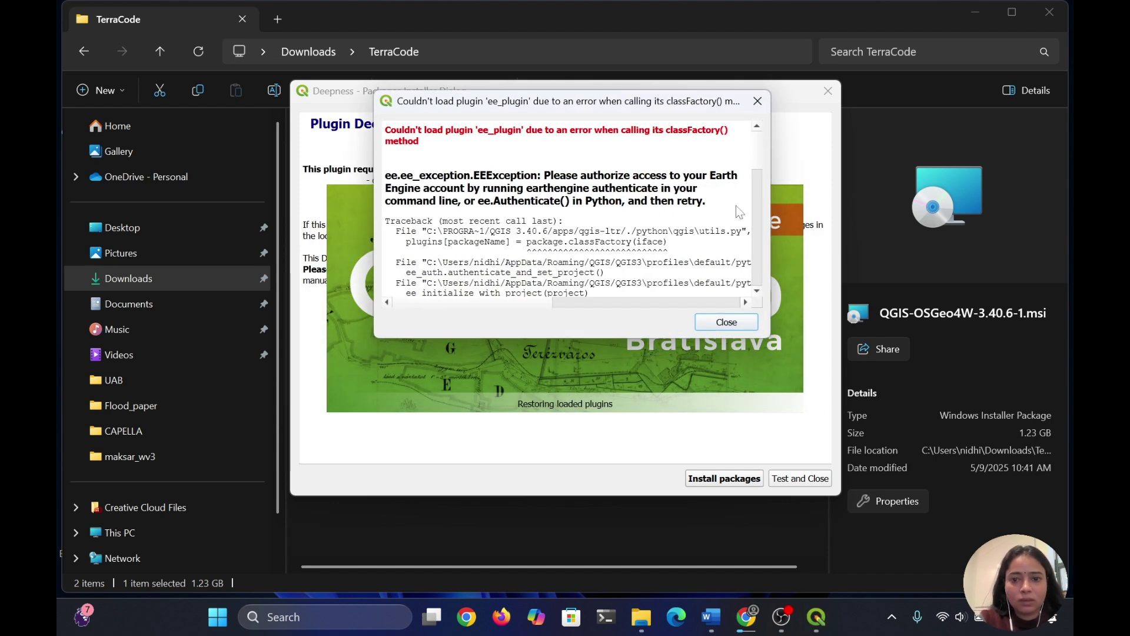
click(722, 324)
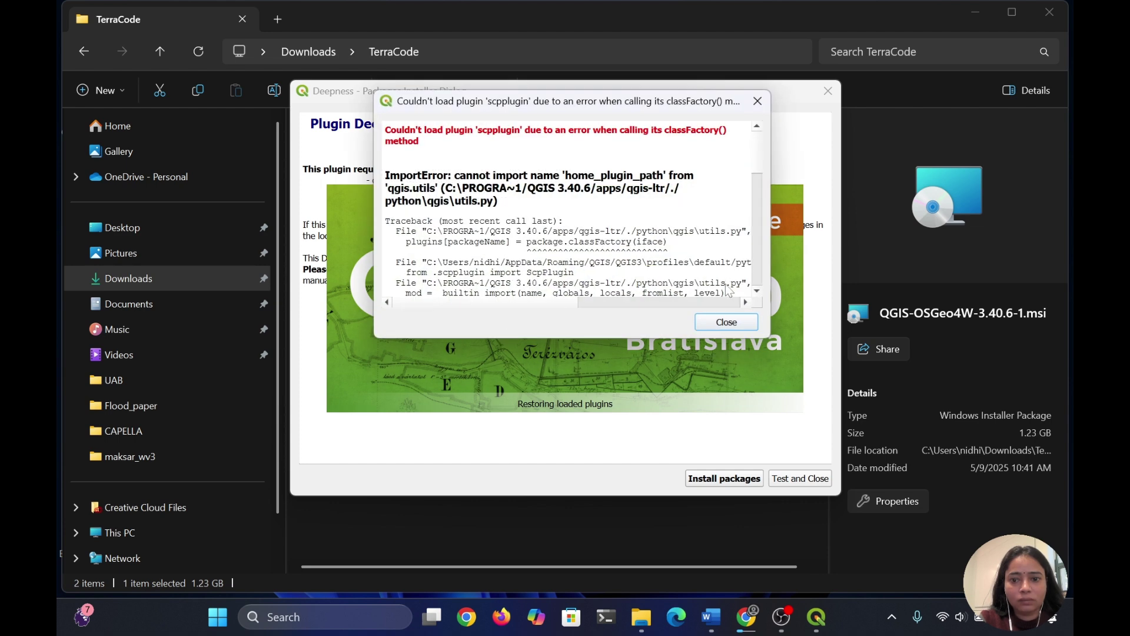
click(714, 323)
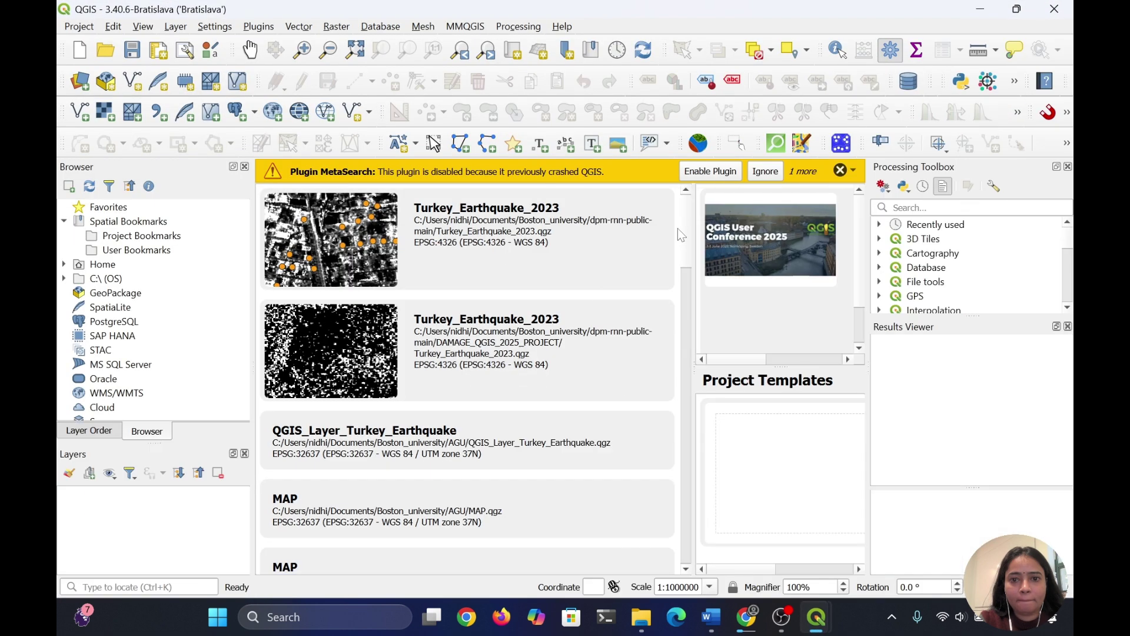
Dismiss the MetaSearch and SemiAutomaticClassificationPlugin warning bars and start a new blank project from the templates
click(839, 172)
double_click(778, 433)
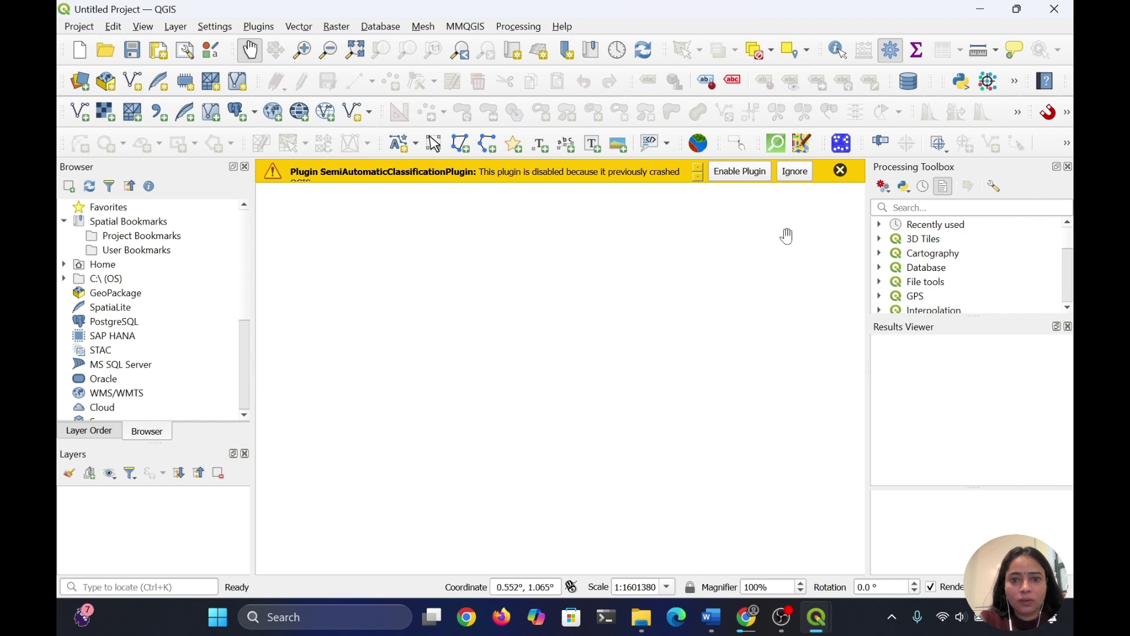
click(840, 170)
click(832, 164)
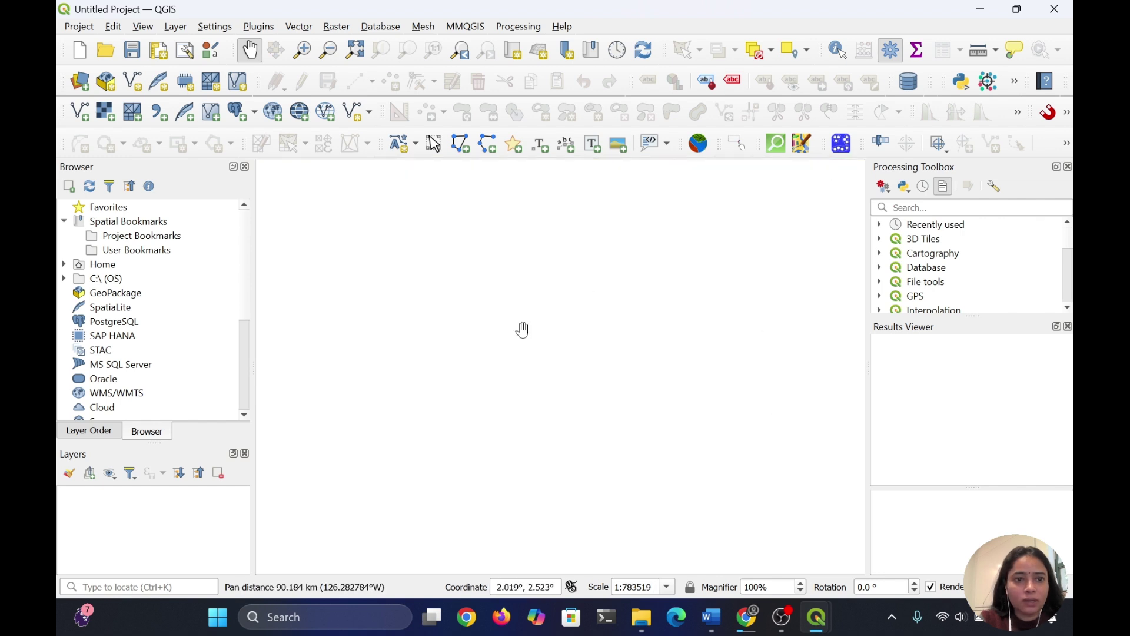